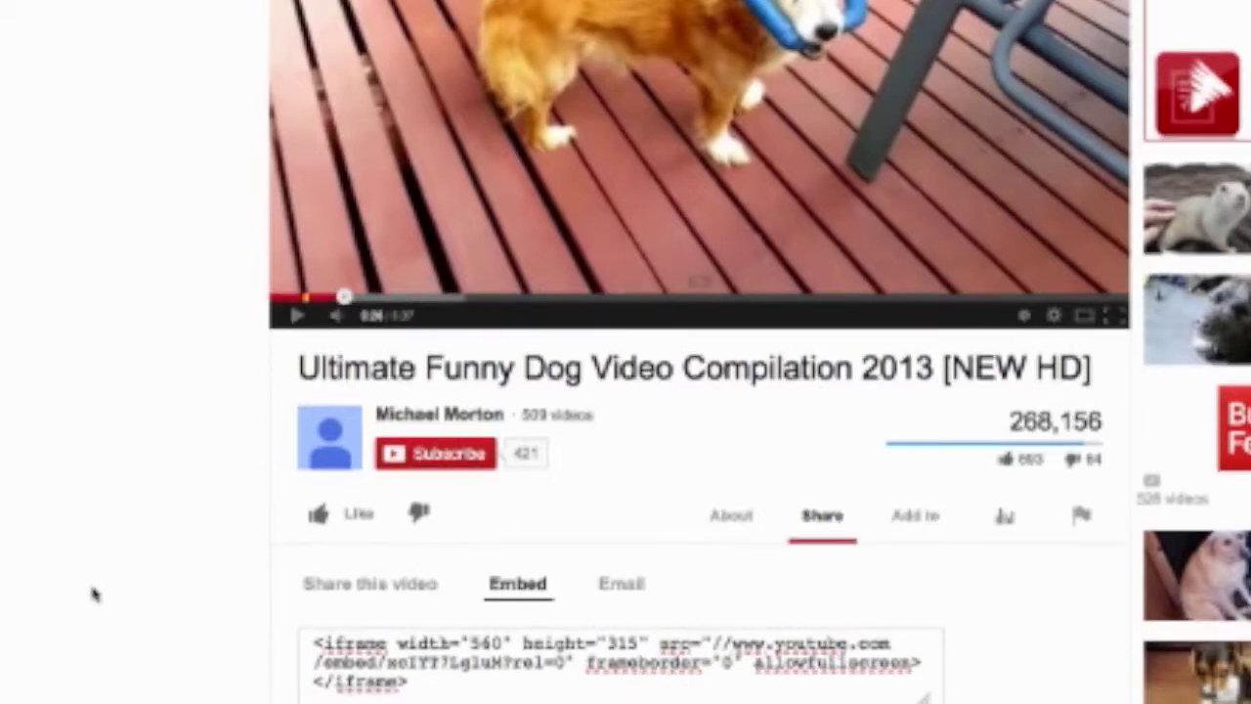
# - Copy the YouTube embed code for the Ultimate Funny Dog Video Compilation 2013 video
pyautogui.scroll(-2, 98, 592)
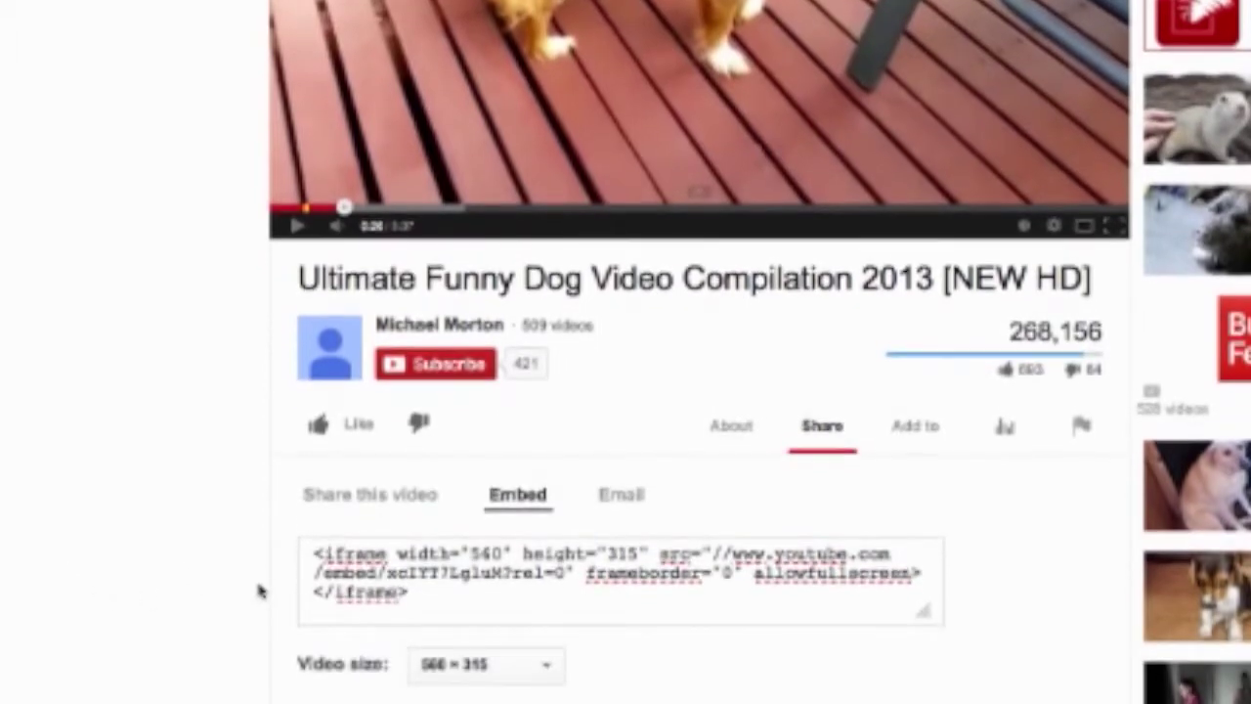
pyautogui.click(438, 573)
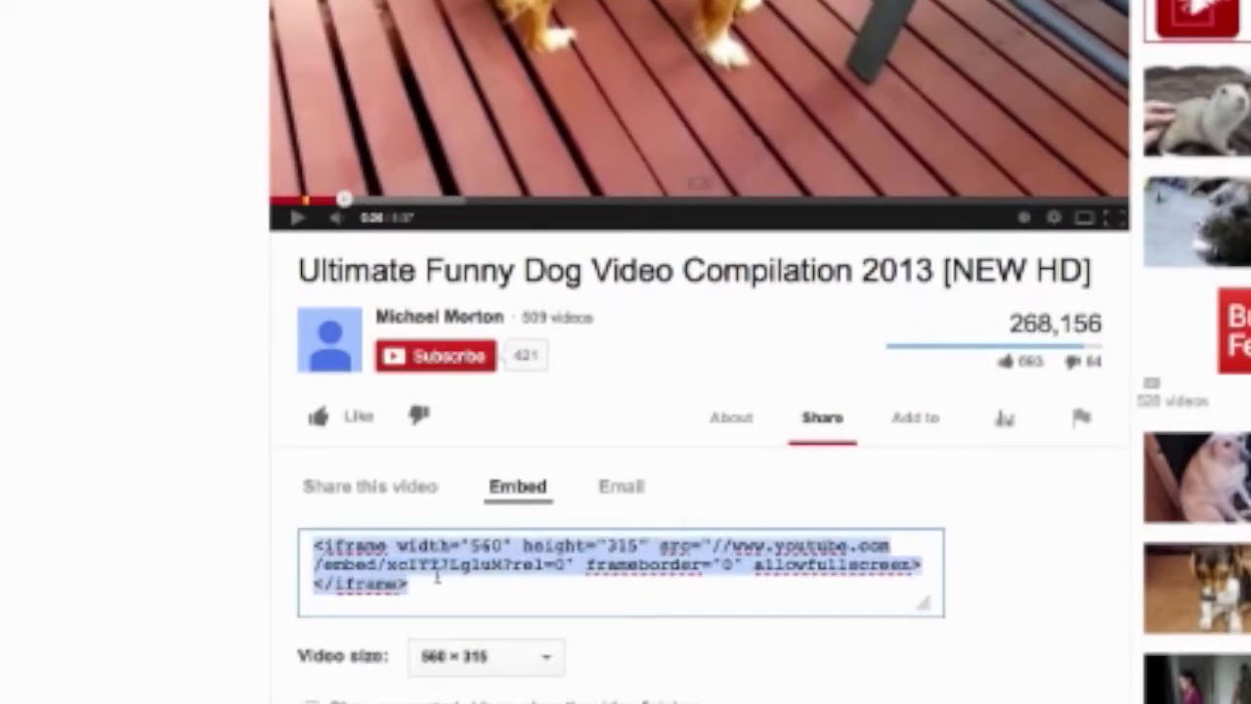
pyautogui.hotkey('ctrl', 'c')
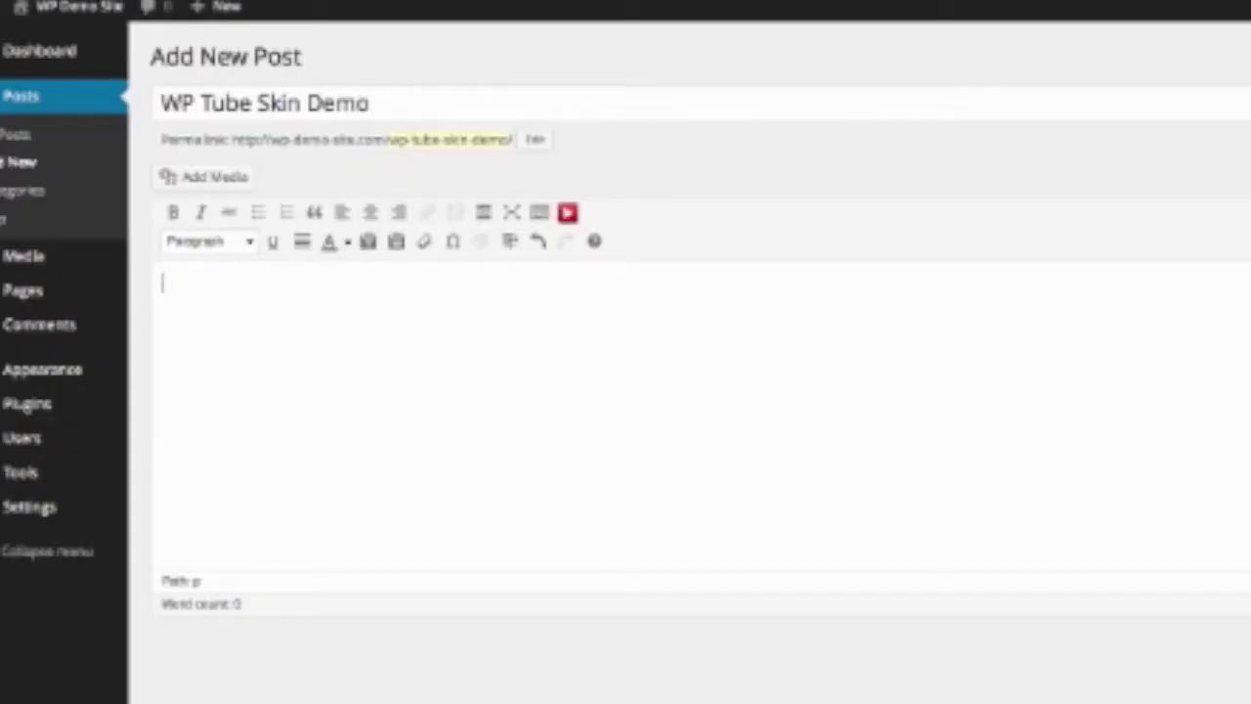
# - Paste the embed code into the post's HTML, leaving a blank line below the video
pyautogui.click(1241, 176)
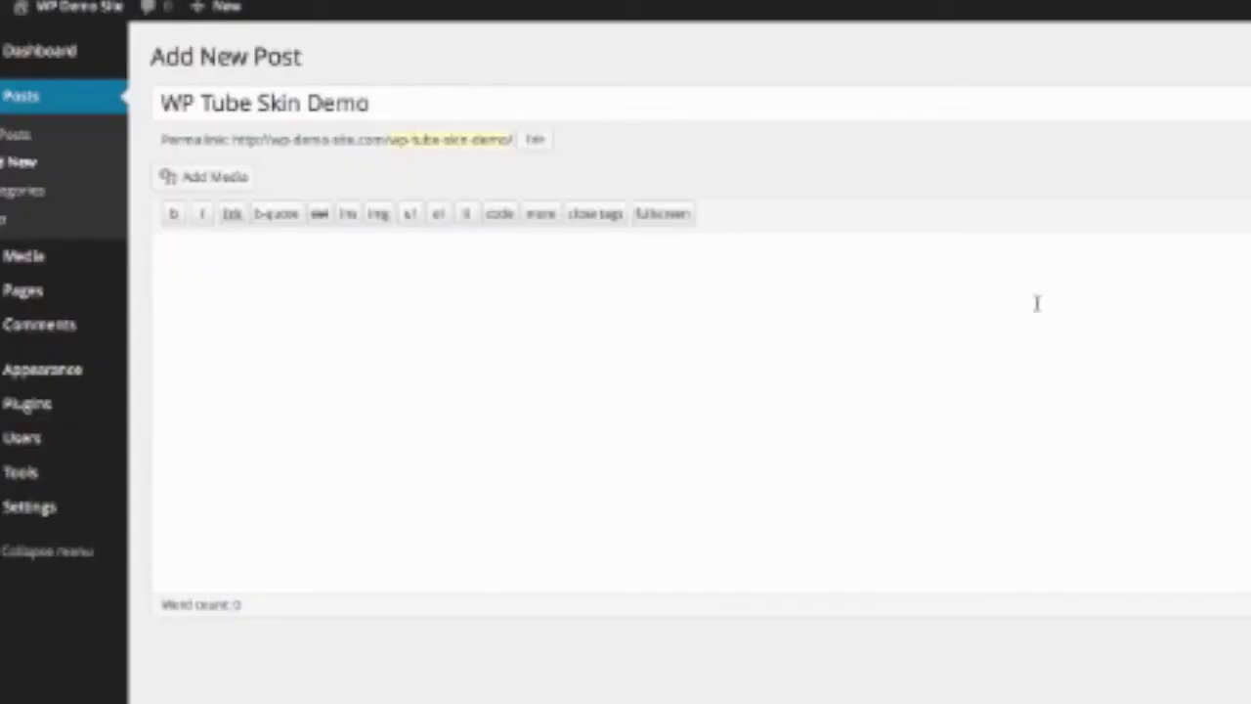
pyautogui.hotkey('ctrl', 'v')
pyautogui.click(1243, 176)
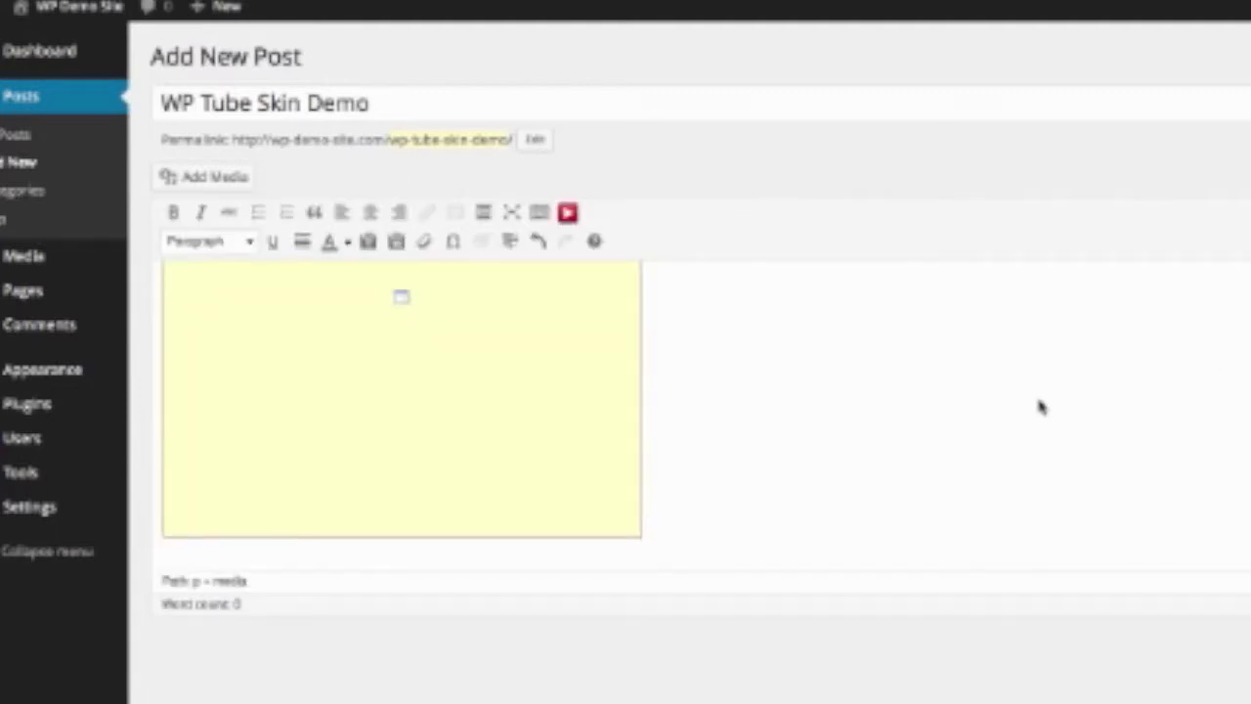
pyautogui.press('Return')
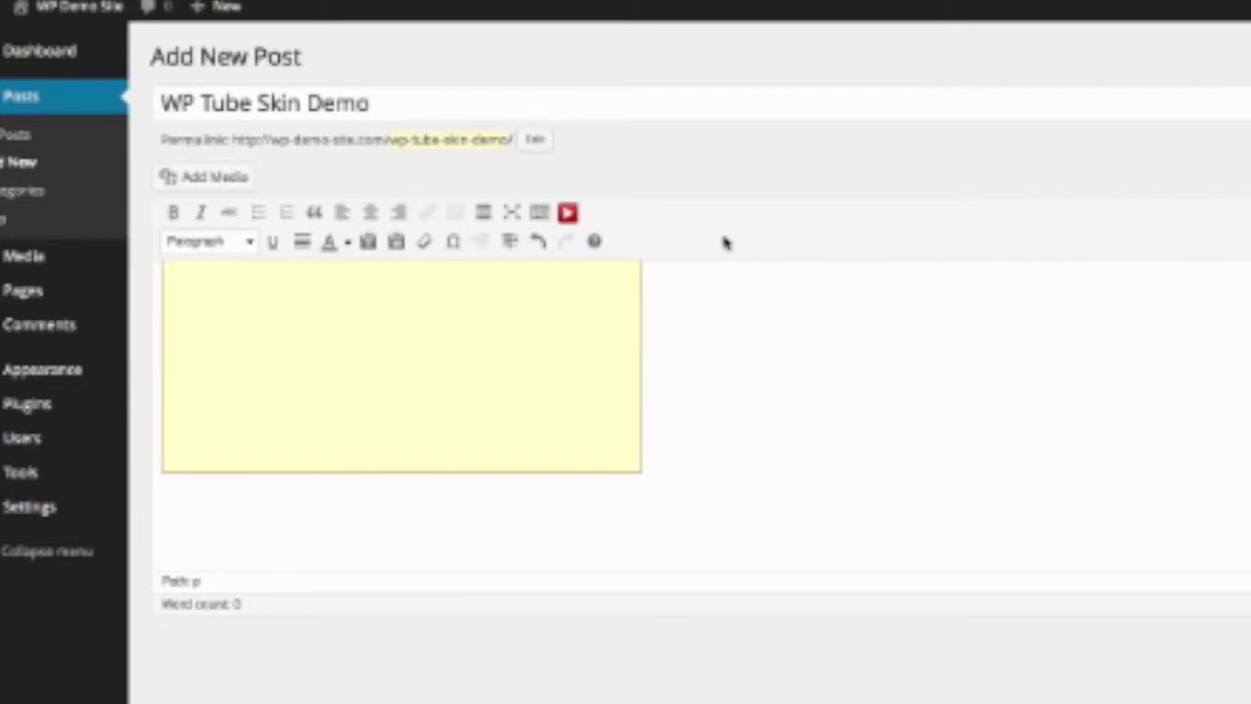
pyautogui.click(568, 212)
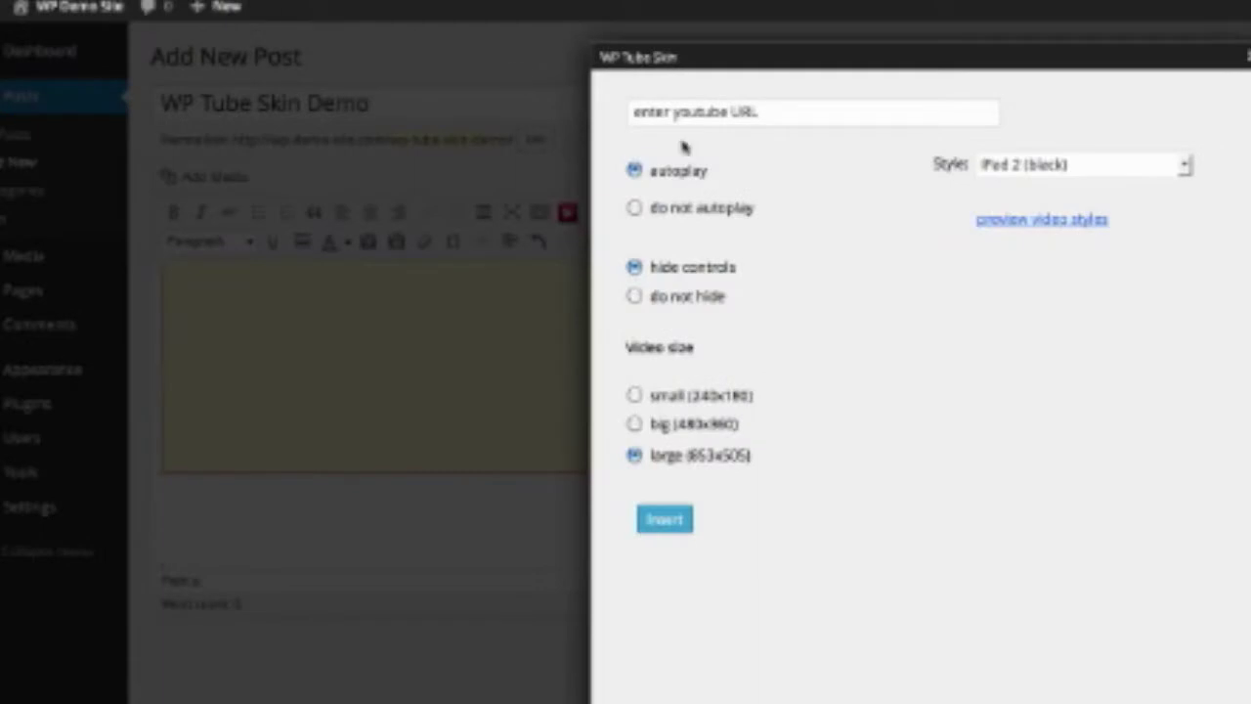
# - Insert the pasted video URL as a WP Tube Skin video: no autoplay, 480x360, iMac style
pyautogui.click(707, 116)
pyautogui.hotkey('ctrl', 'v')
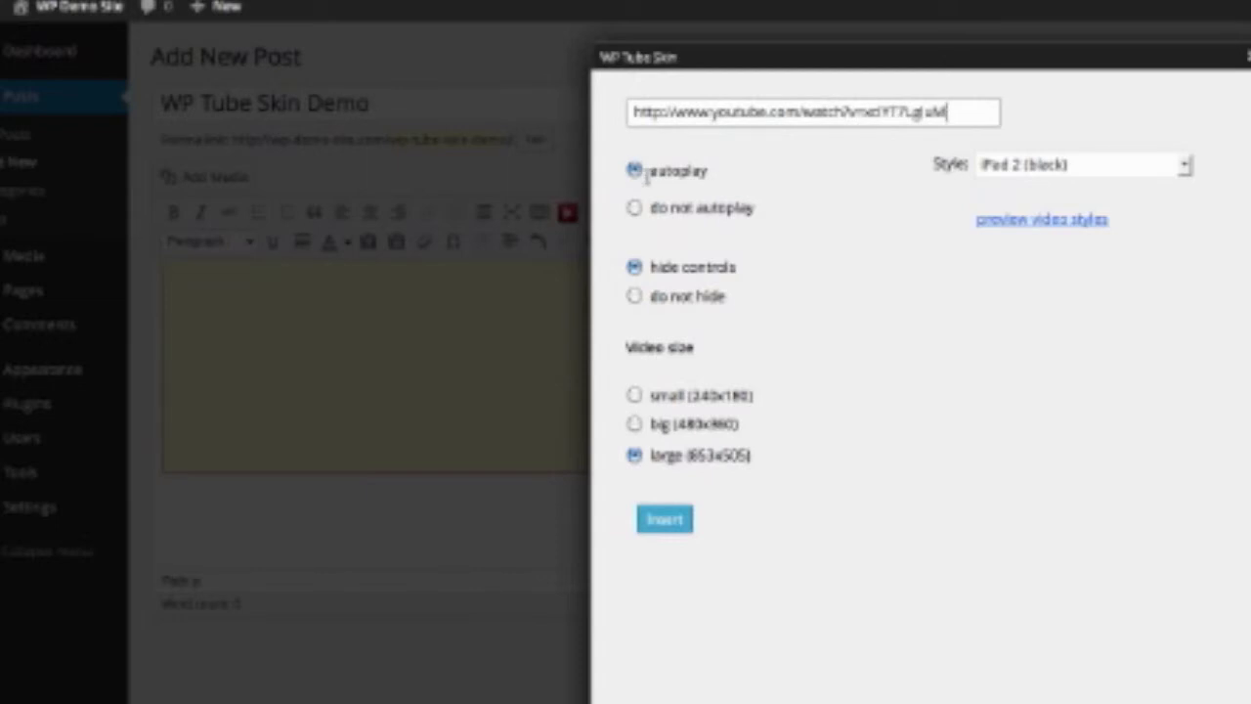
pyautogui.click(634, 208)
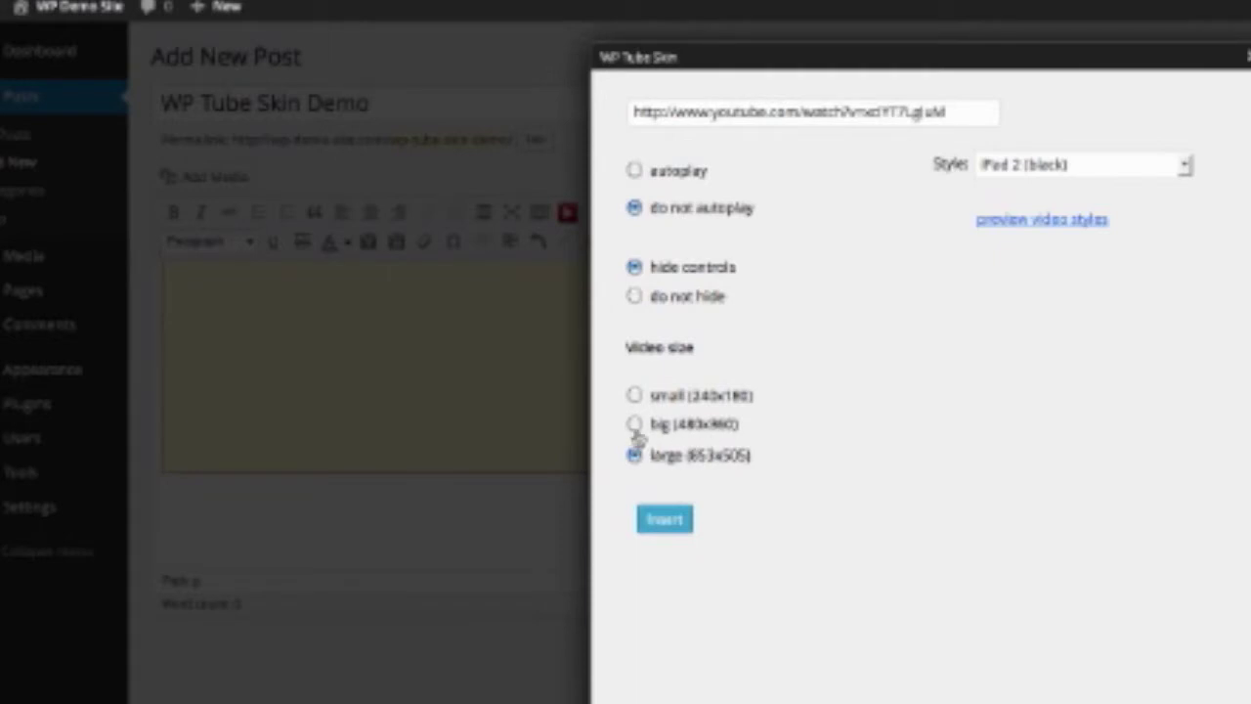
pyautogui.click(635, 423)
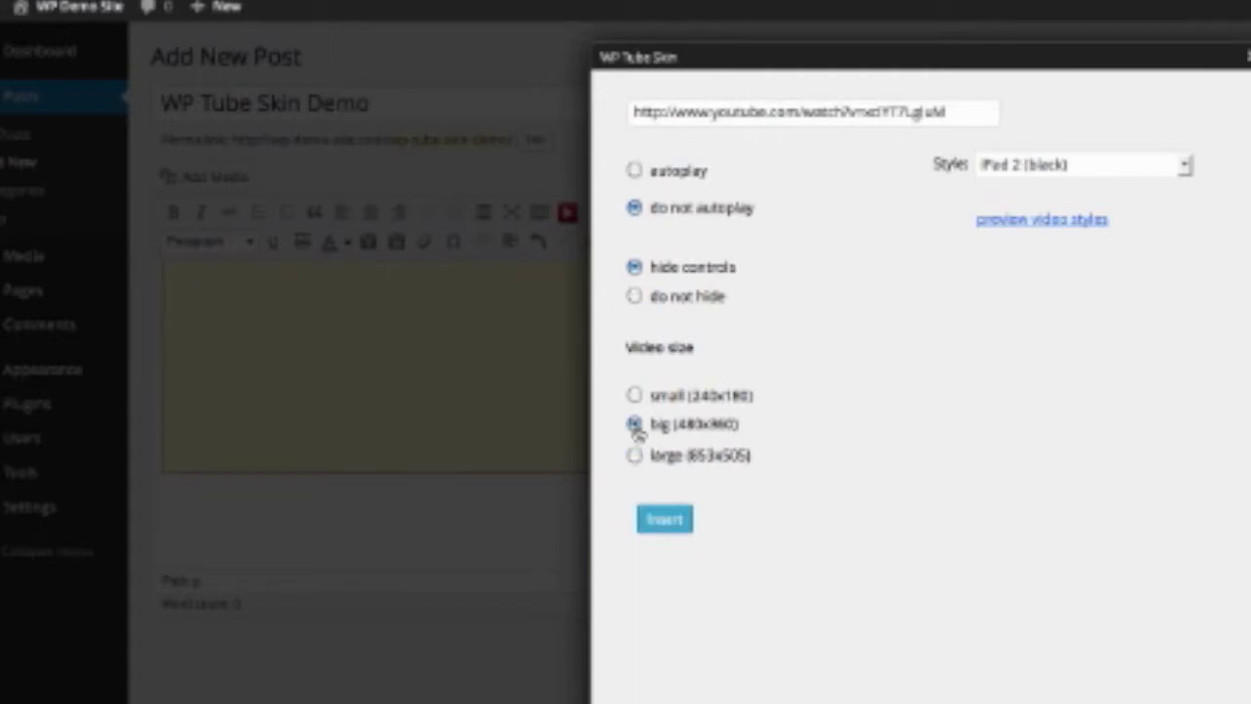
pyautogui.click(1133, 168)
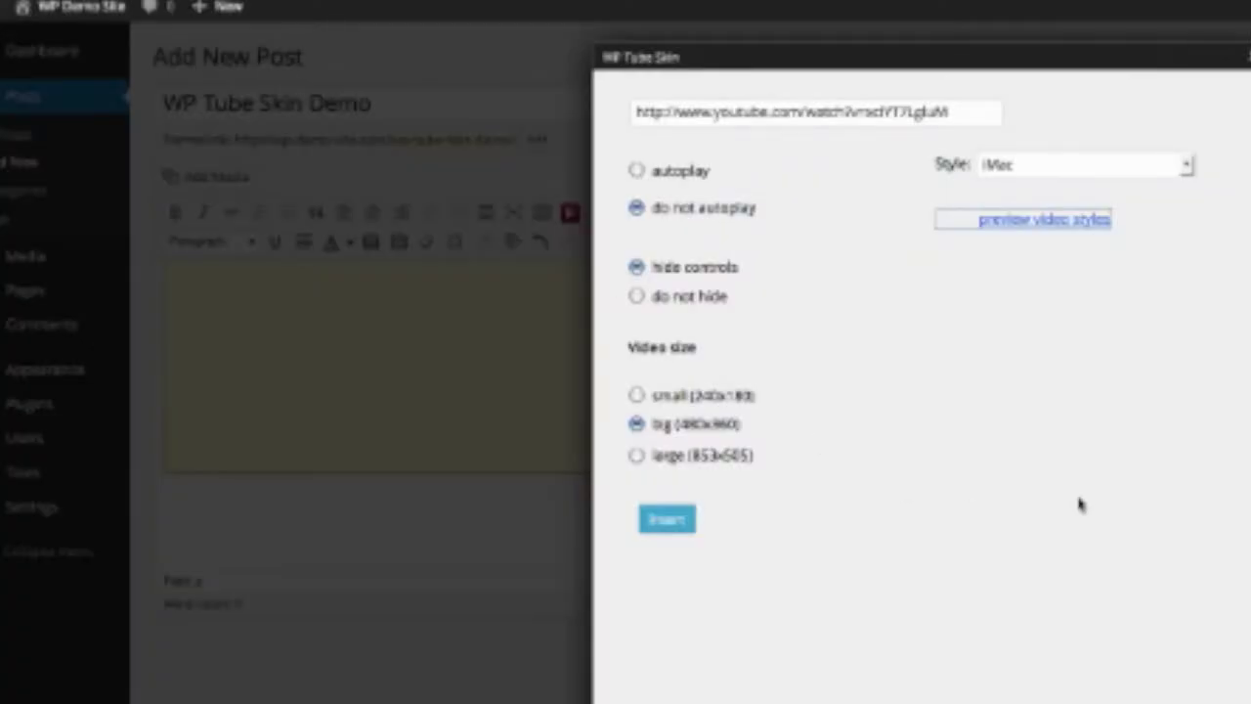
pyautogui.click(668, 522)
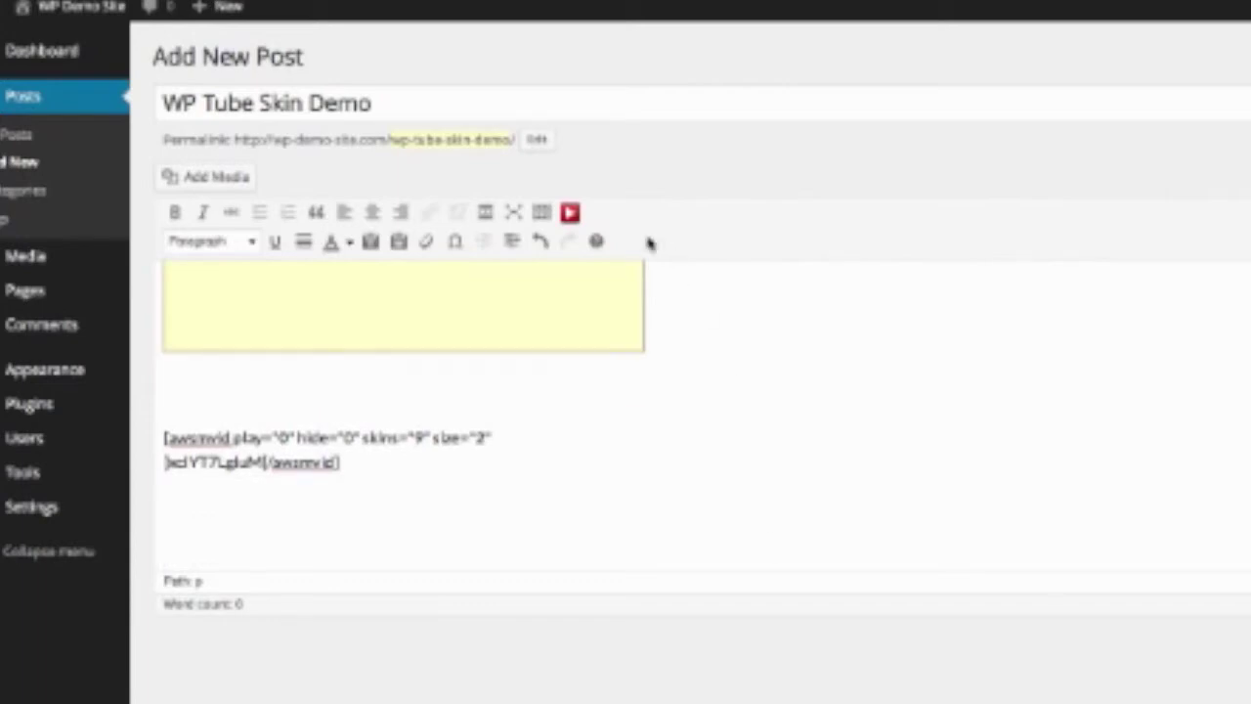
# - Insert an HD LCD TV-skinned copy, then pick the iPhone 5 (black) style for another
pyautogui.click(571, 213)
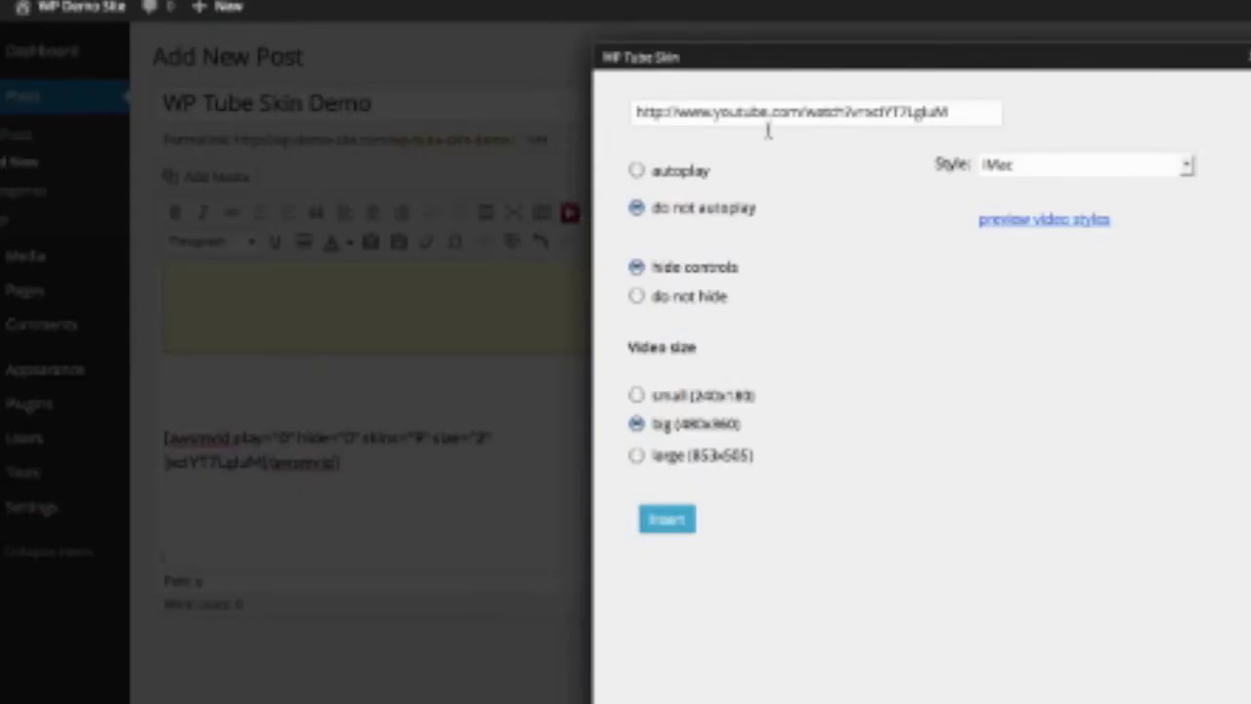
pyautogui.click(1081, 166)
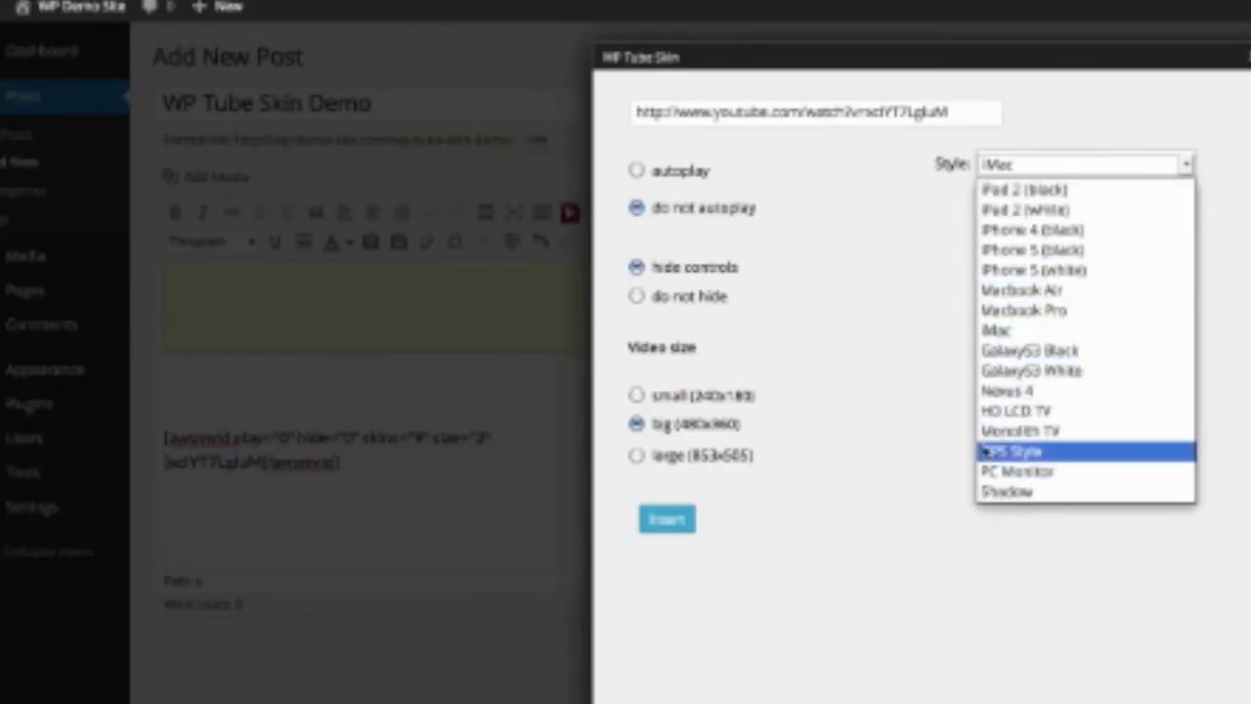
pyautogui.click(994, 409)
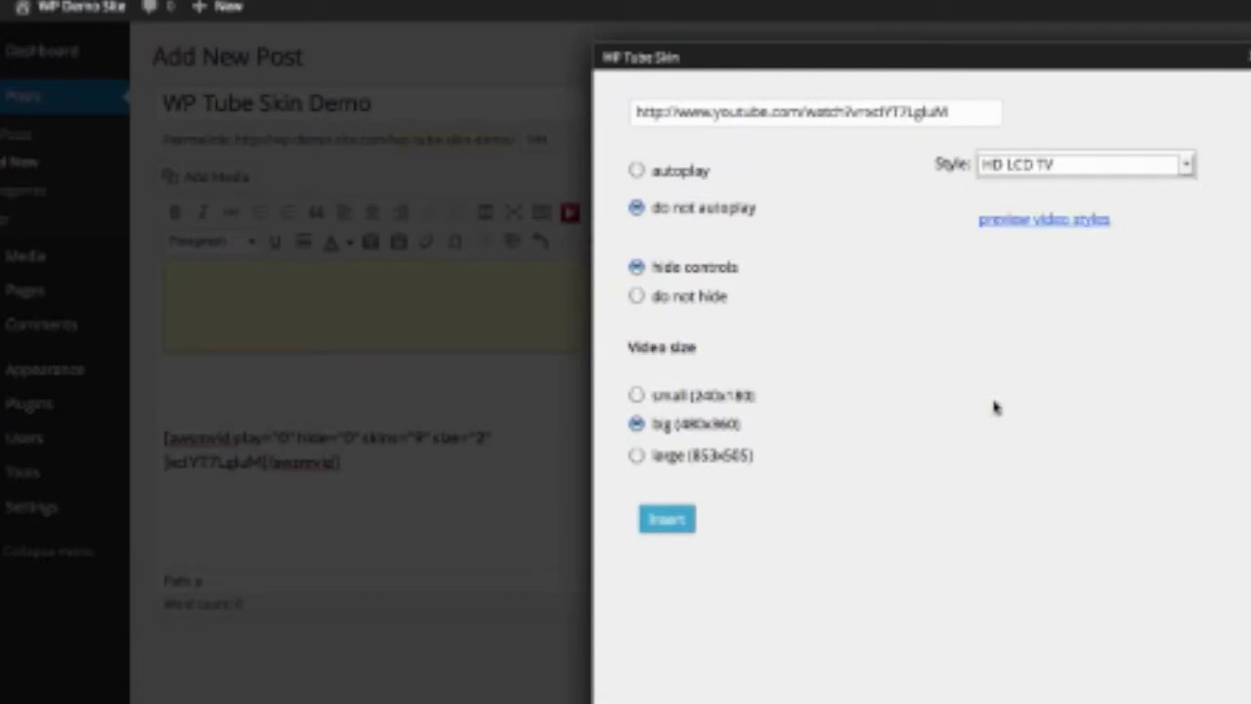
pyautogui.click(667, 520)
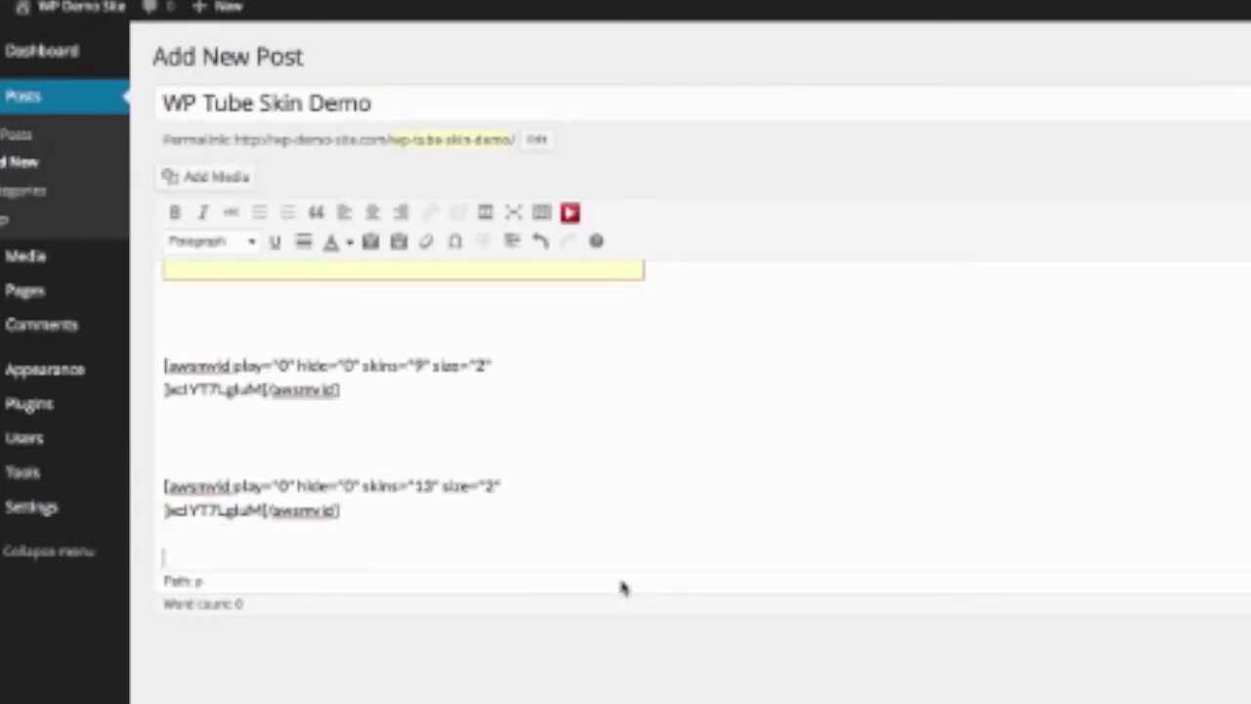
pyautogui.click(570, 212)
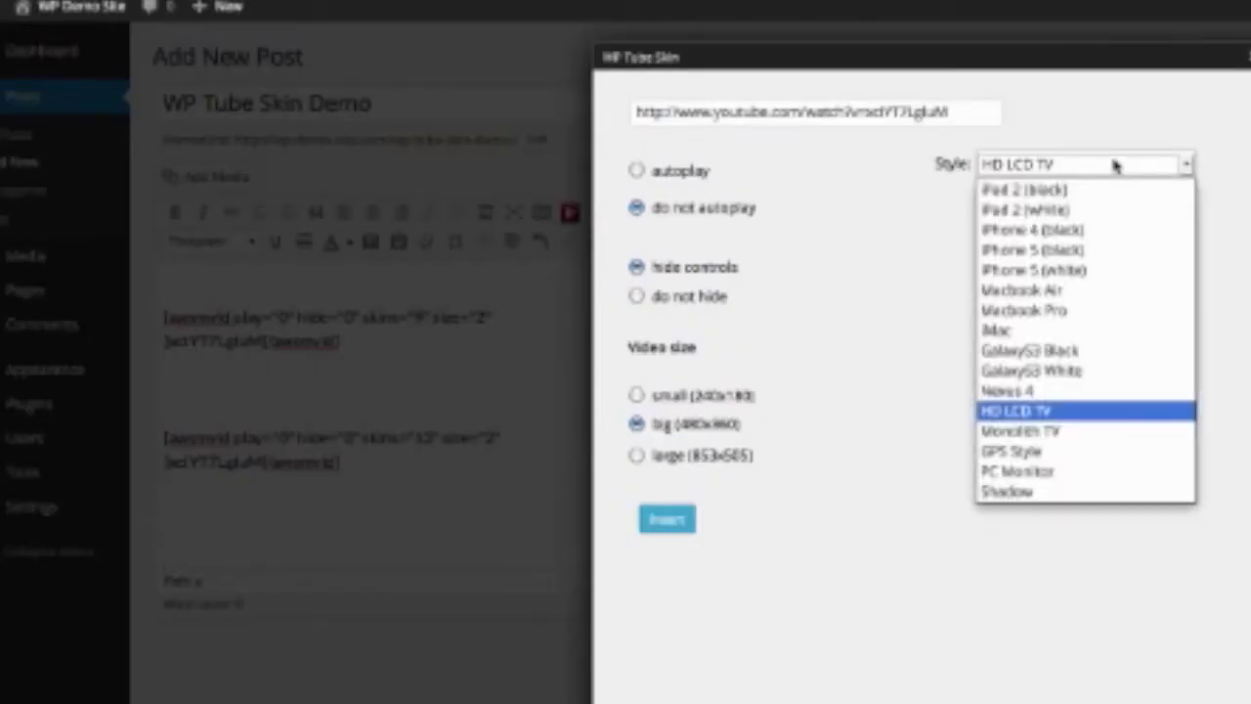
pyautogui.click(1116, 254)
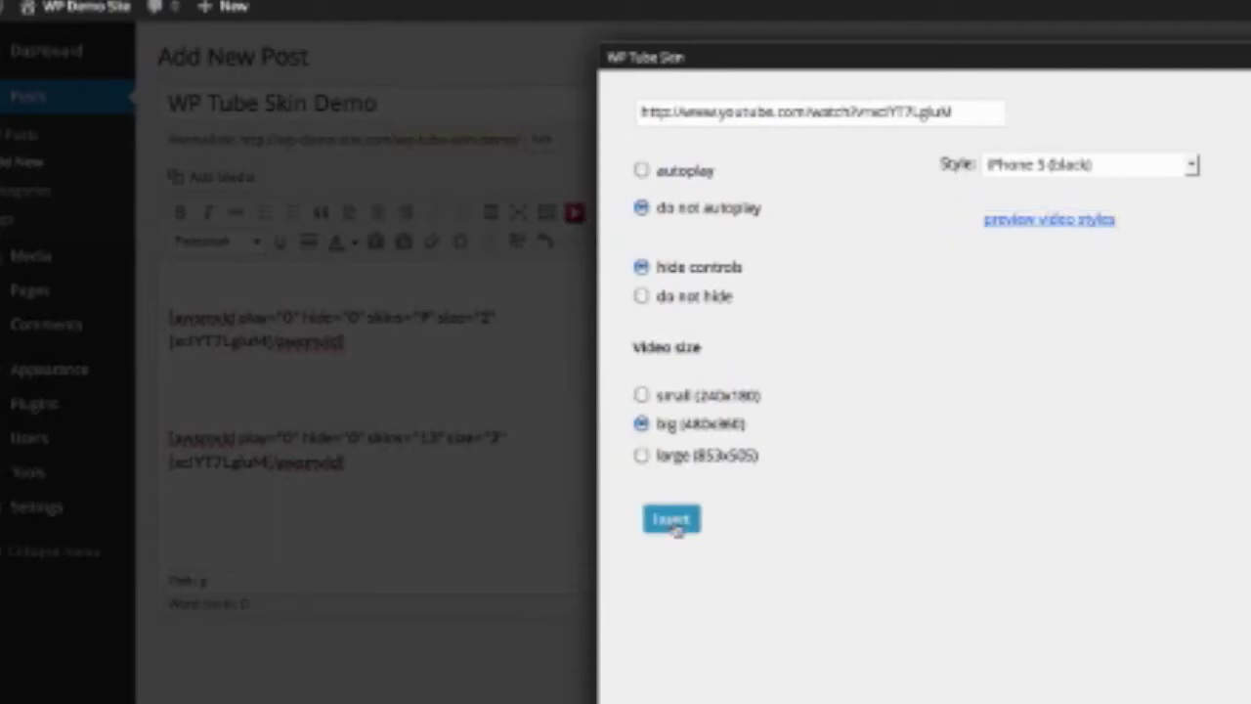
# - Insert the iPhone 5 (black) skinned video shortcode into the post
pyautogui.click(671, 519)
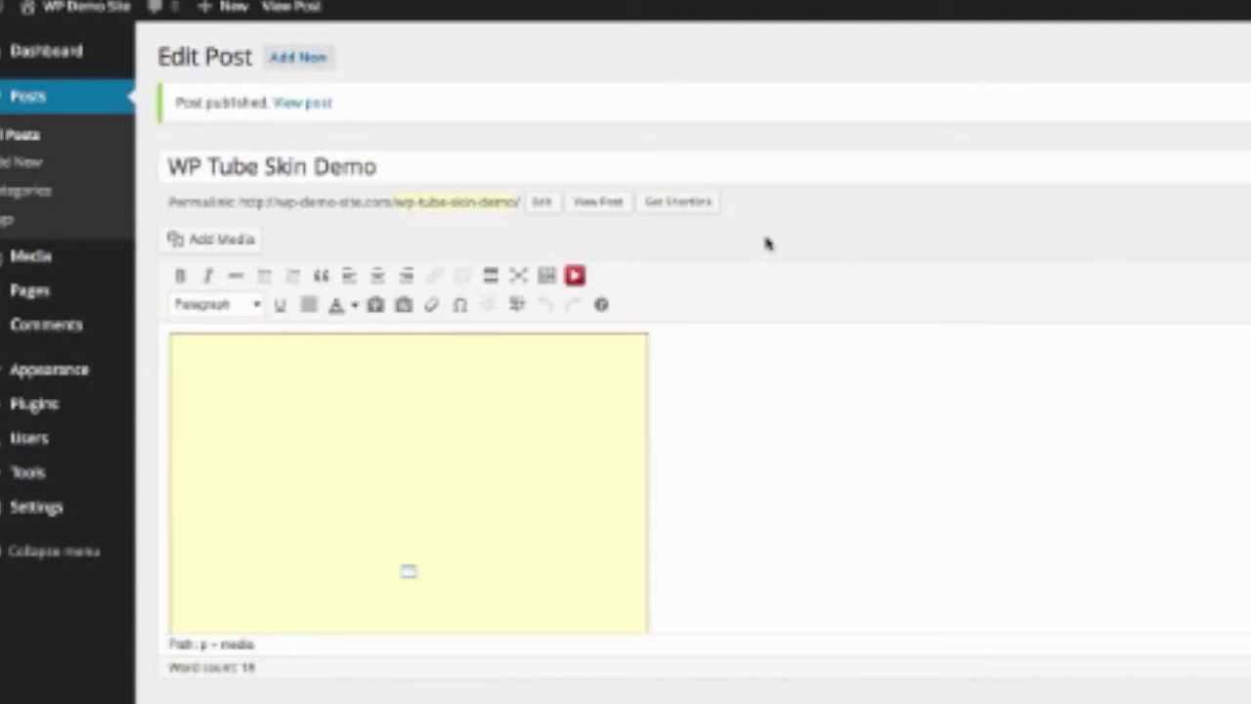
# - Open the live 'WP Tube Skin Demo' post from the View Post button
pyautogui.click(598, 207)
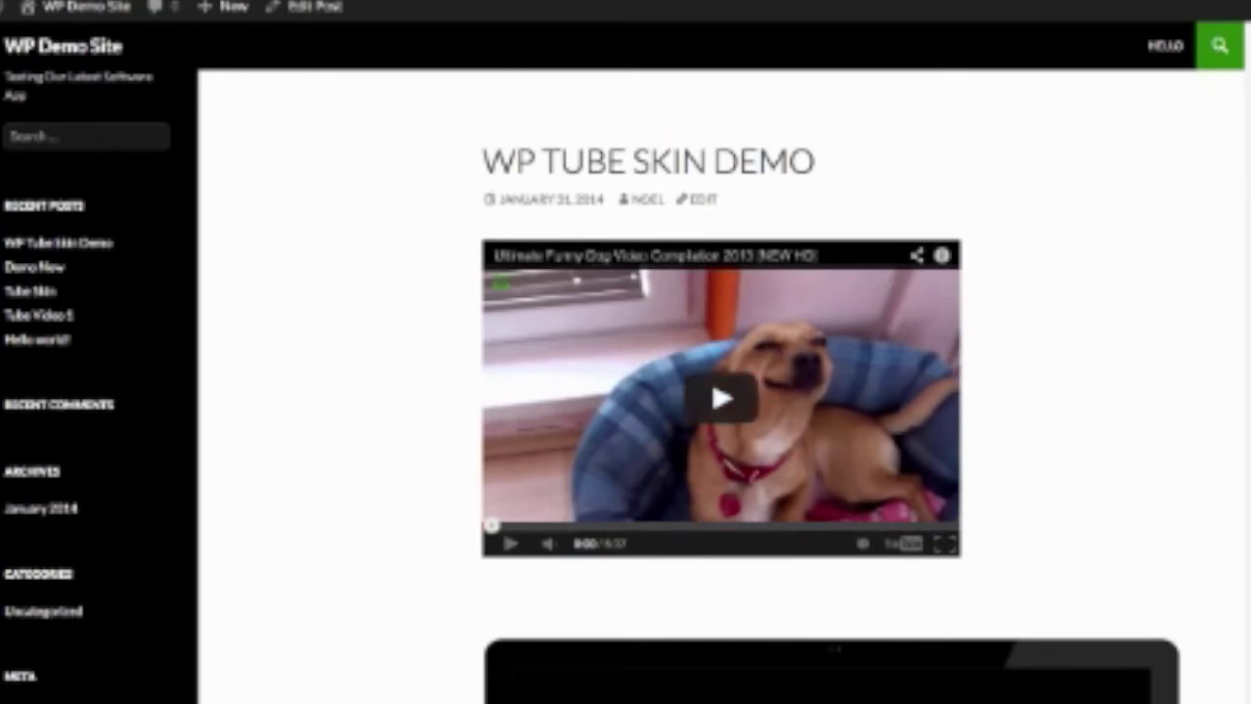
# - Scroll the live post past the iMac and LCD TV videos to the iPhone-framed one
pyautogui.scroll(-2, 723, 391)
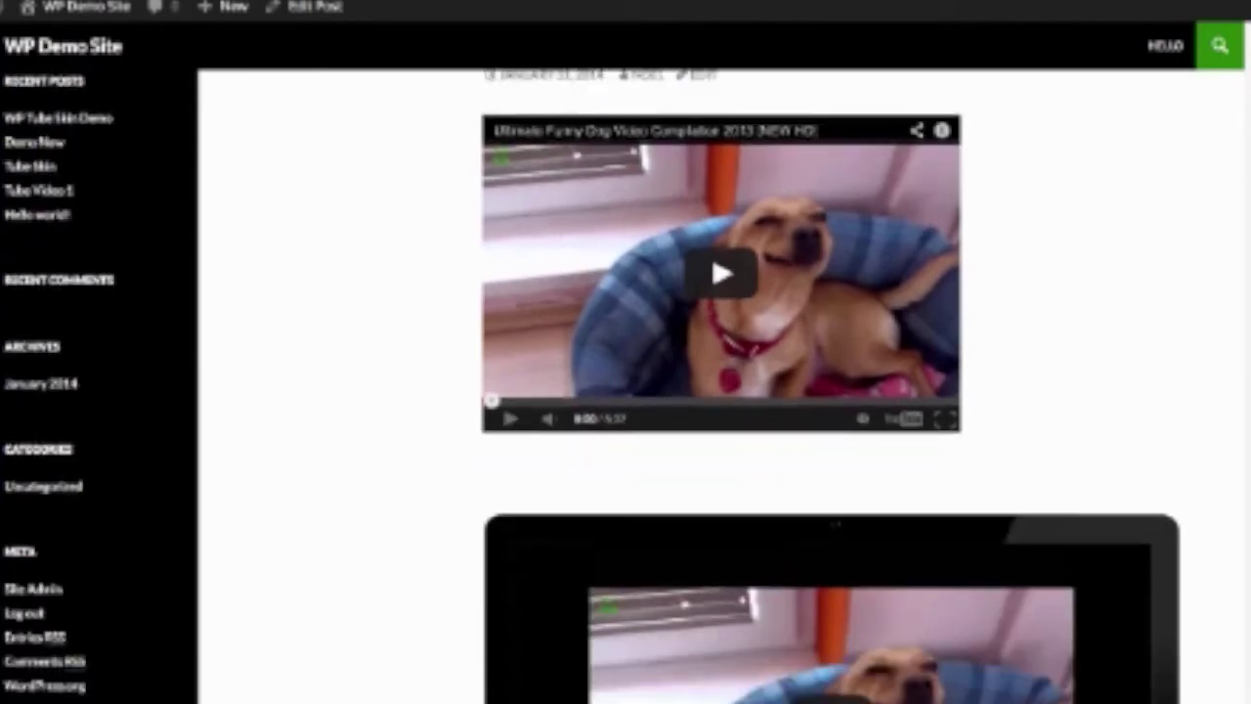
pyautogui.scroll(-2, 723, 391)
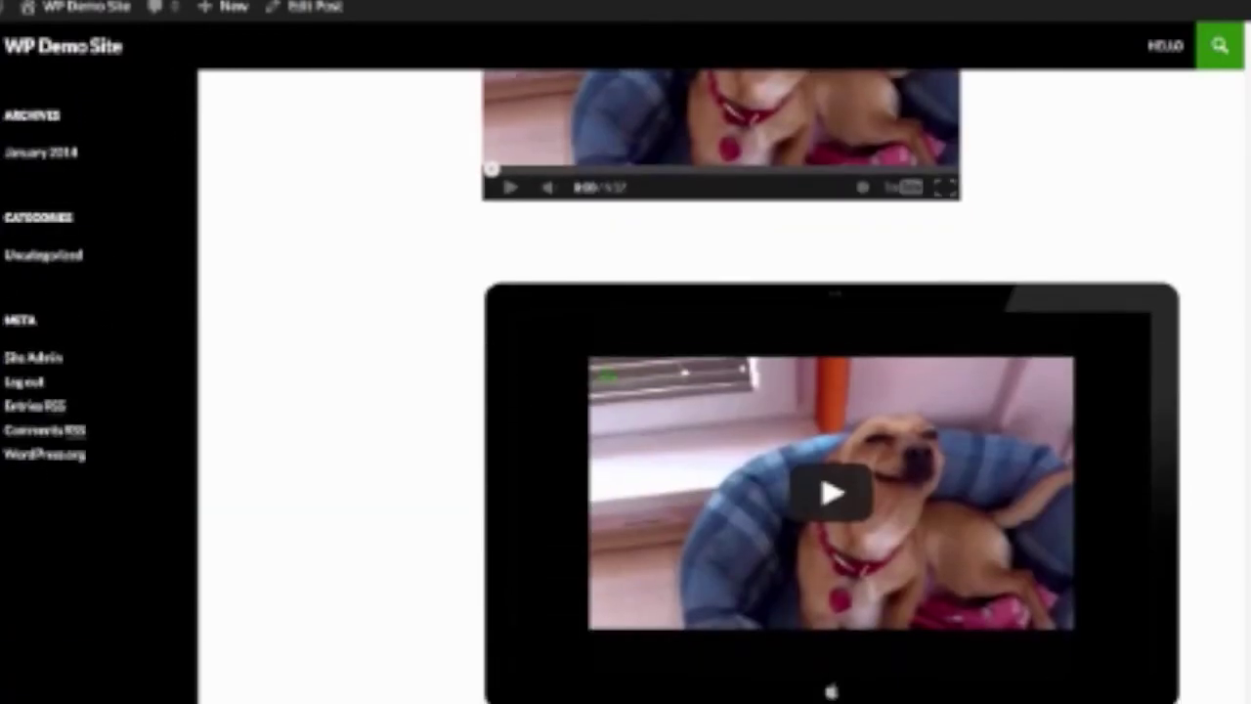
pyautogui.scroll(-1, 723, 391)
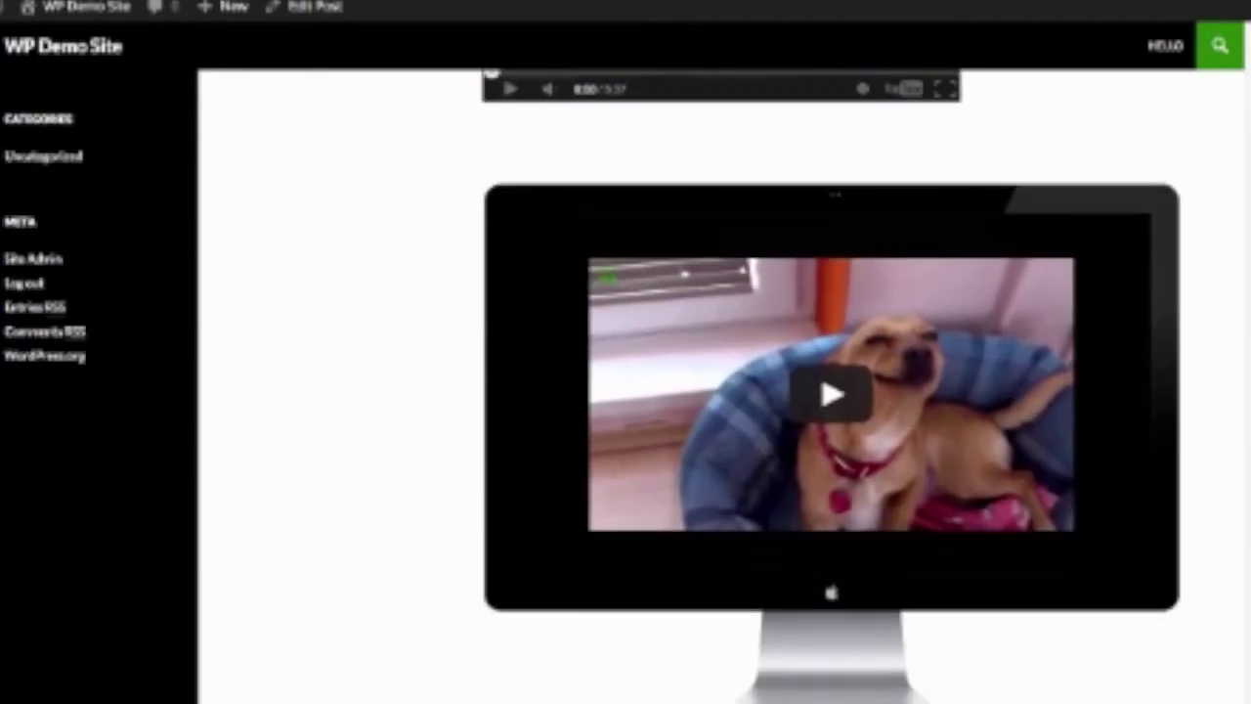
pyautogui.scroll(-1, 723, 390)
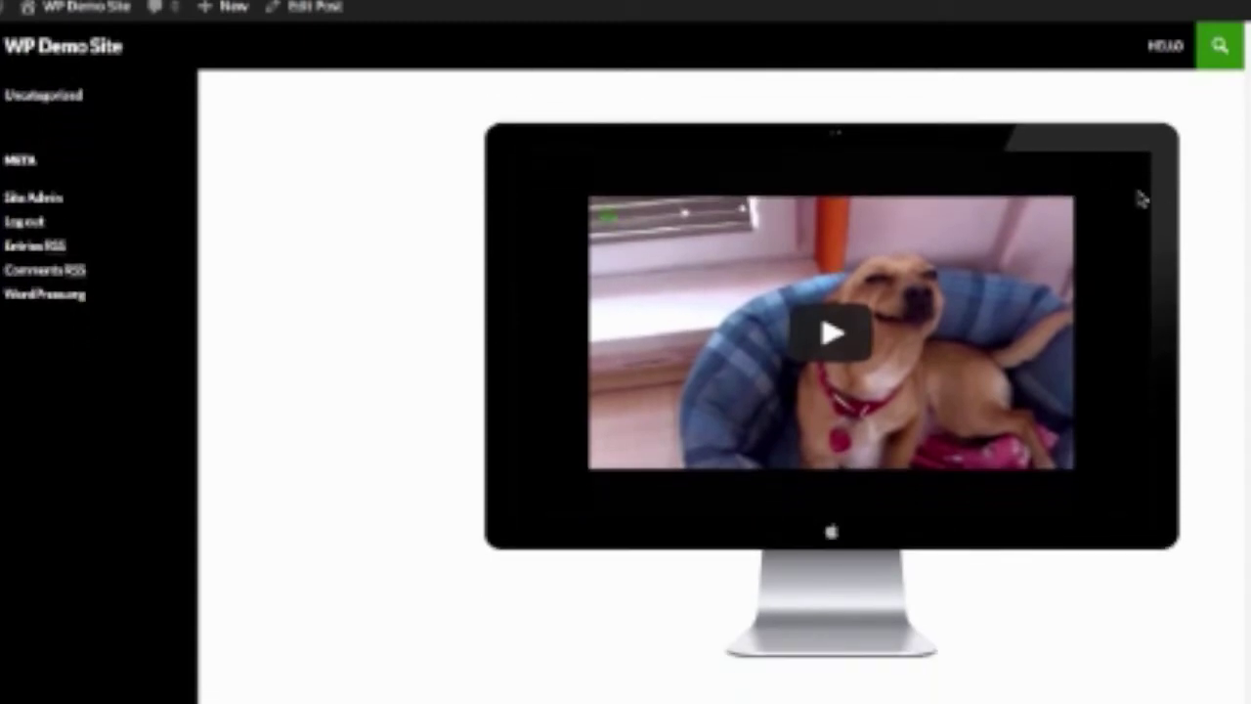
pyautogui.scroll(-3, 1240, 269)
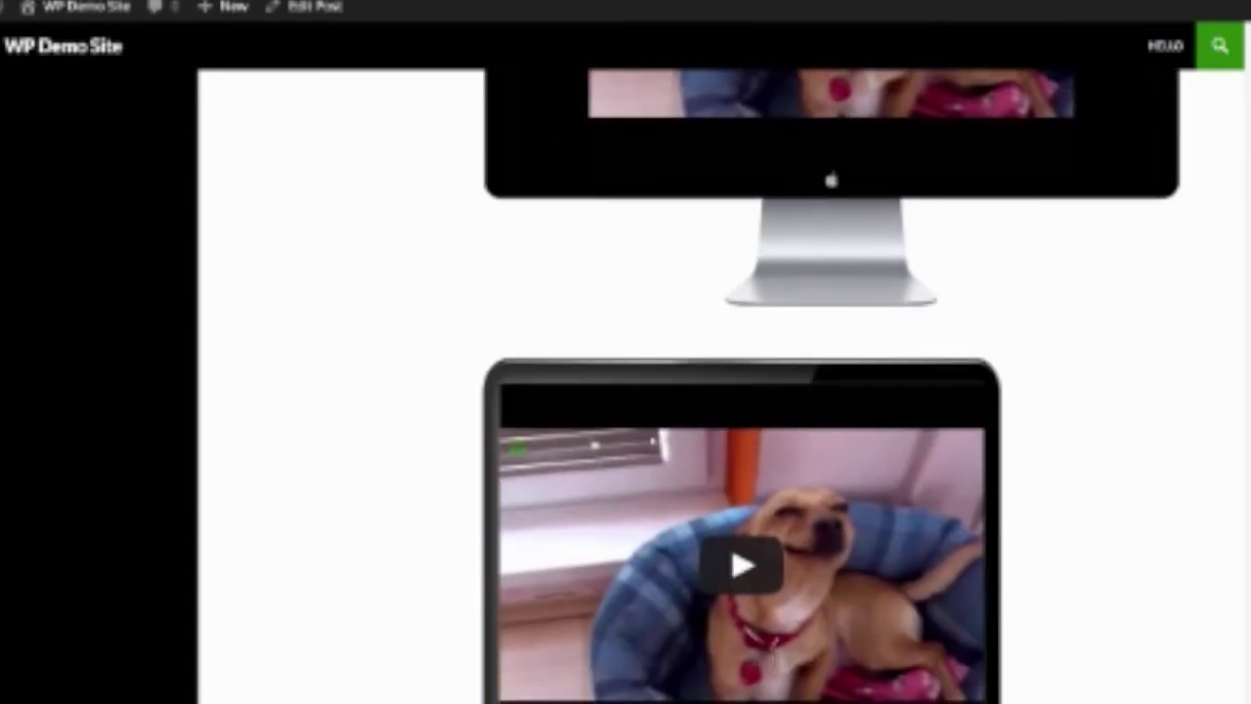
pyautogui.scroll(-2, 742, 390)
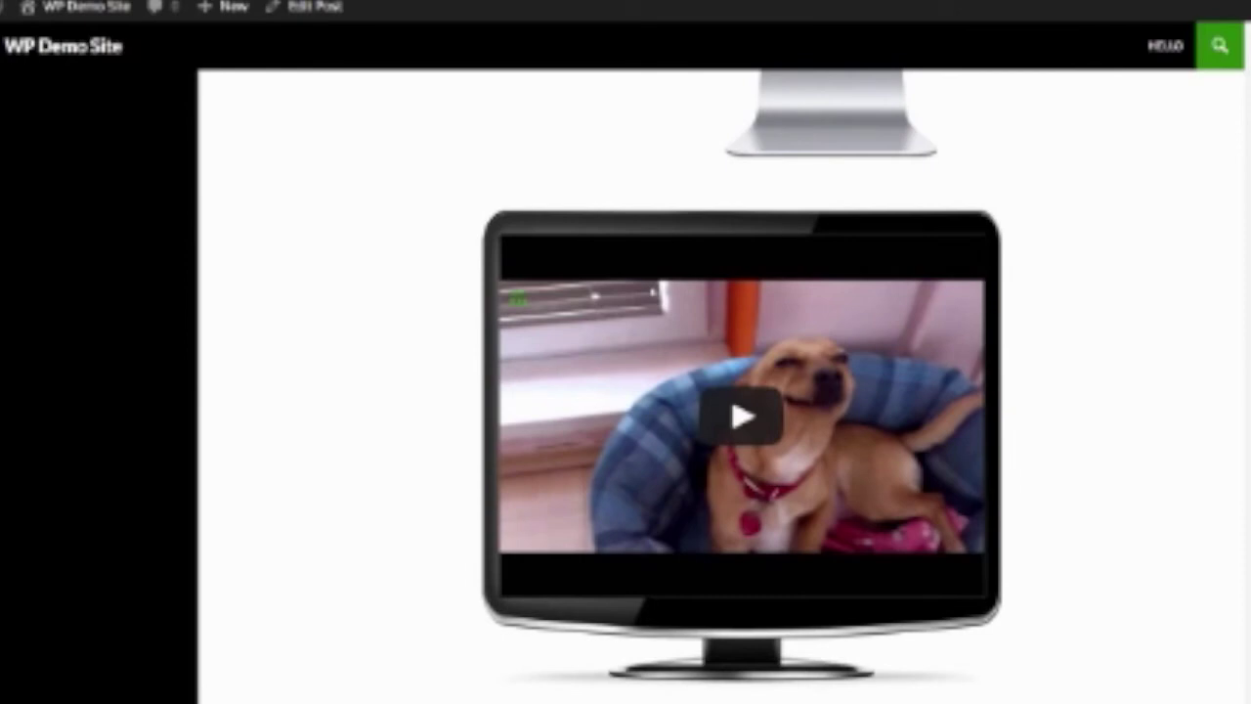
pyautogui.scroll(-3, 723, 391)
pyautogui.scroll(-2, 723, 391)
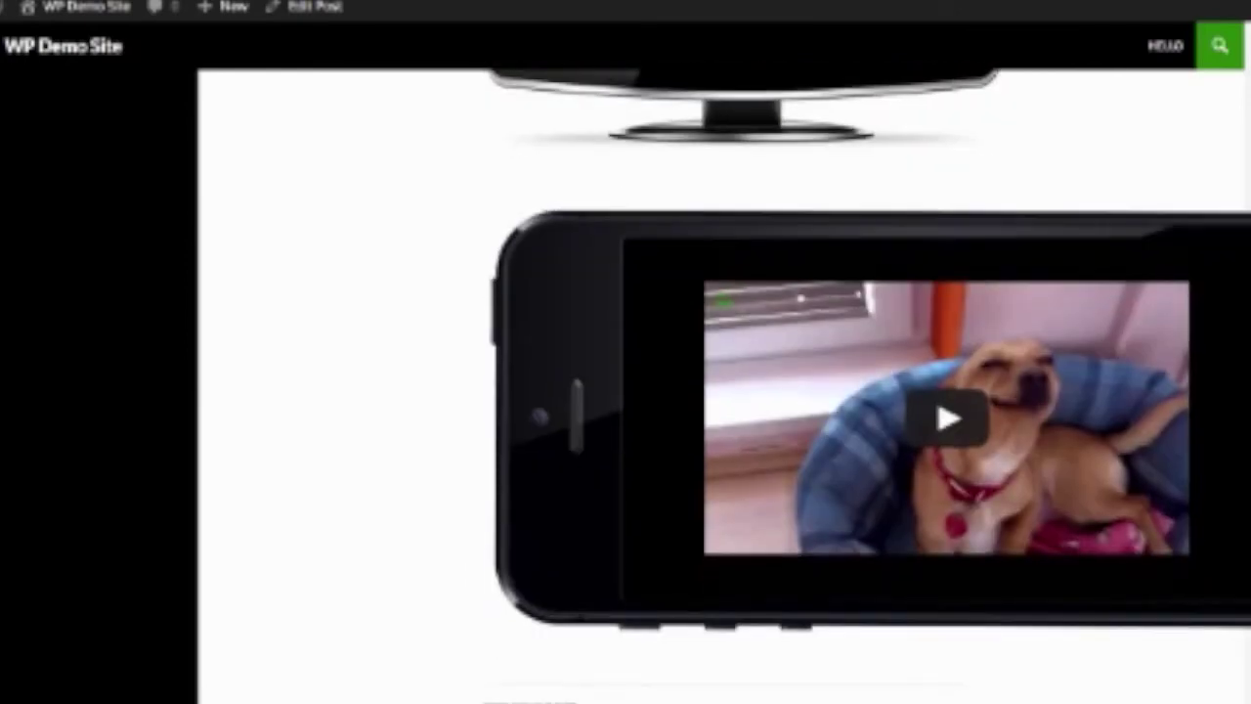